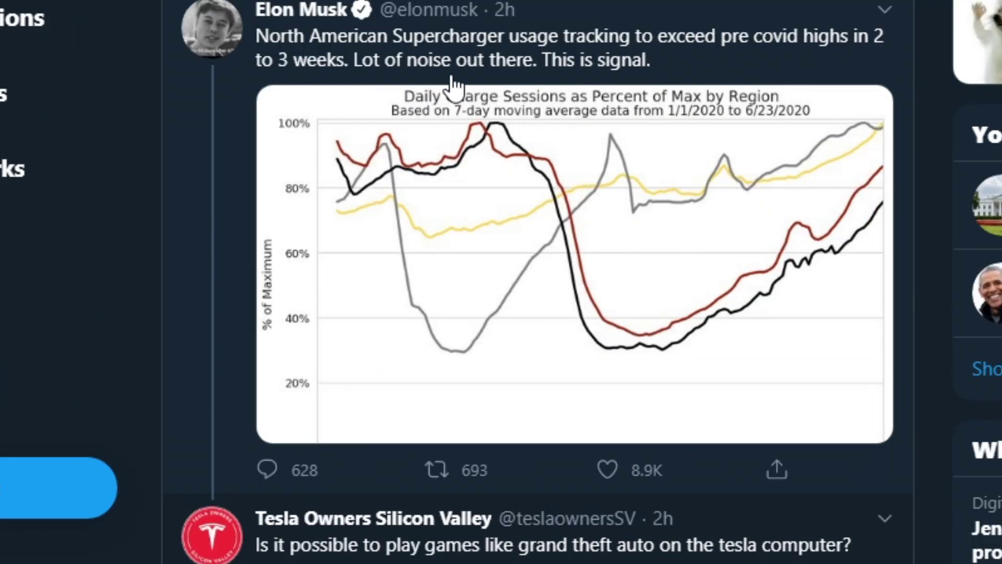
scroll(318, 537, "down", 2)
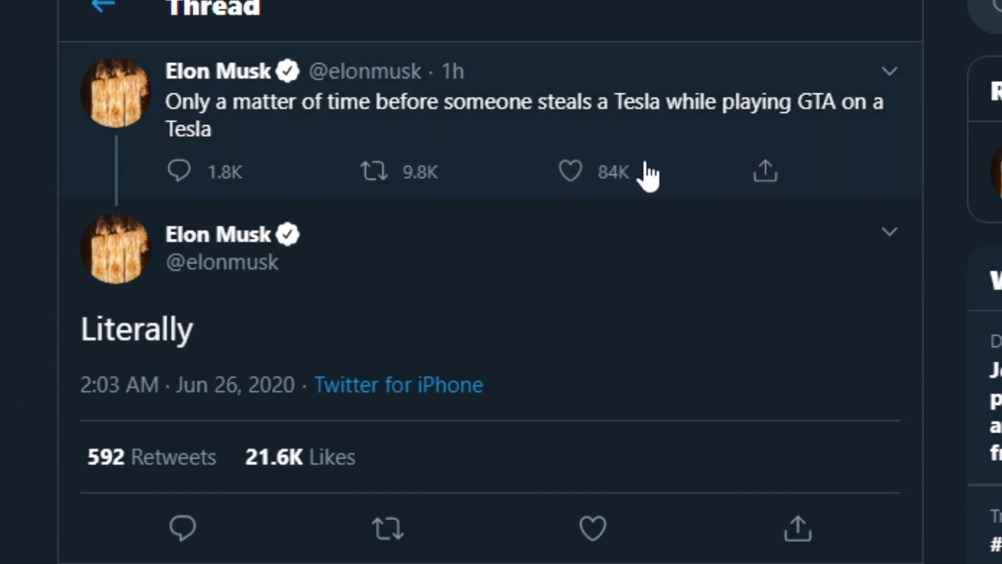
- Go back to Elon Musk's tweets and open his Rockstar-versus-GTA meme full-size
left_click(107, 10)
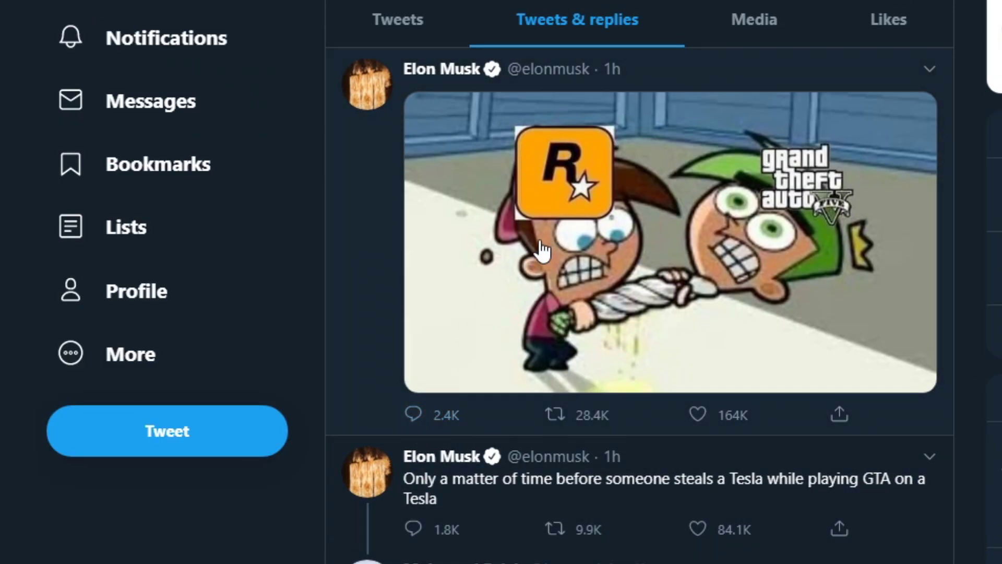
left_click(586, 202)
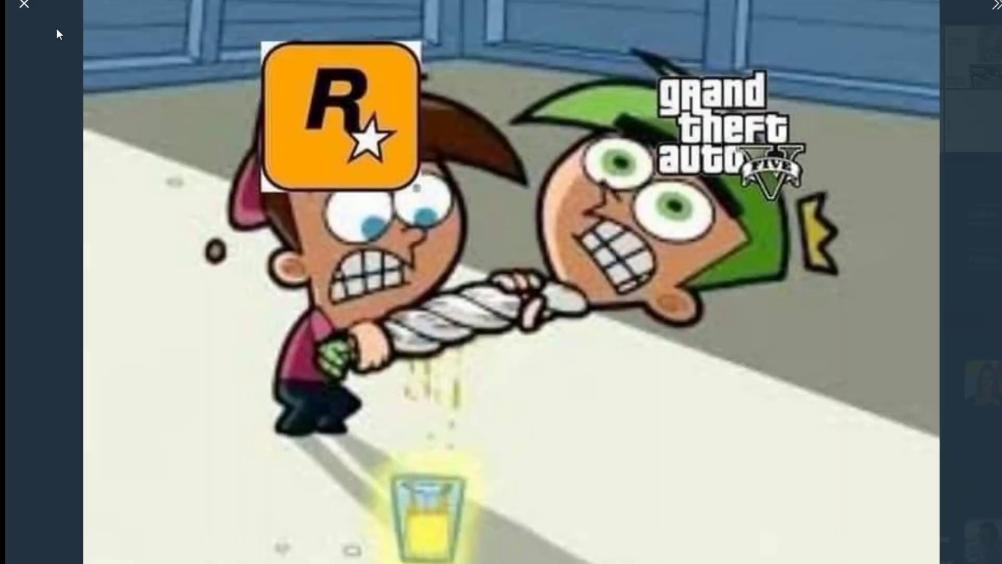
- Close the full-size meme image, leaving Twitter for the Robinhood portfolio dashboard
left_click(24, 6)
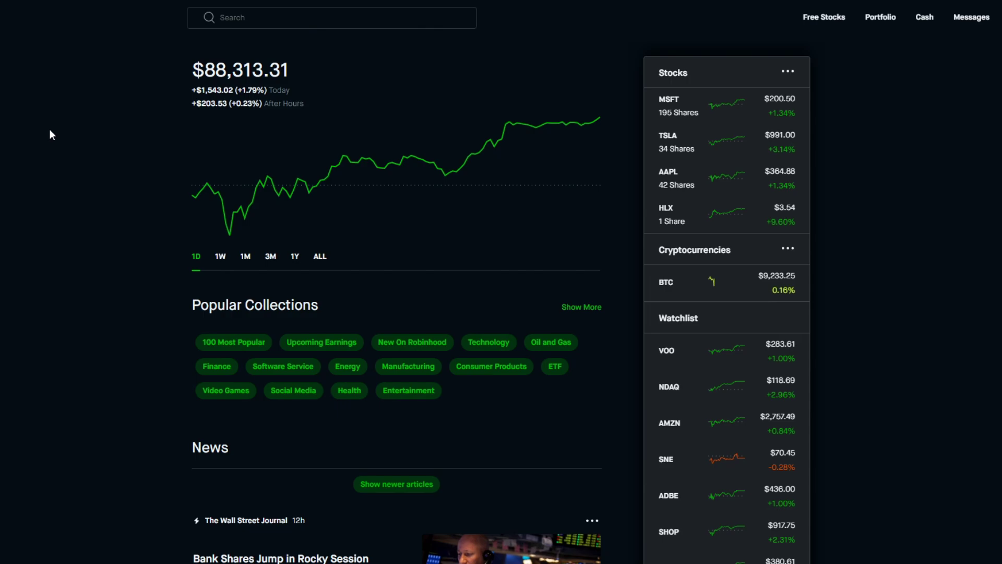
key("slash")
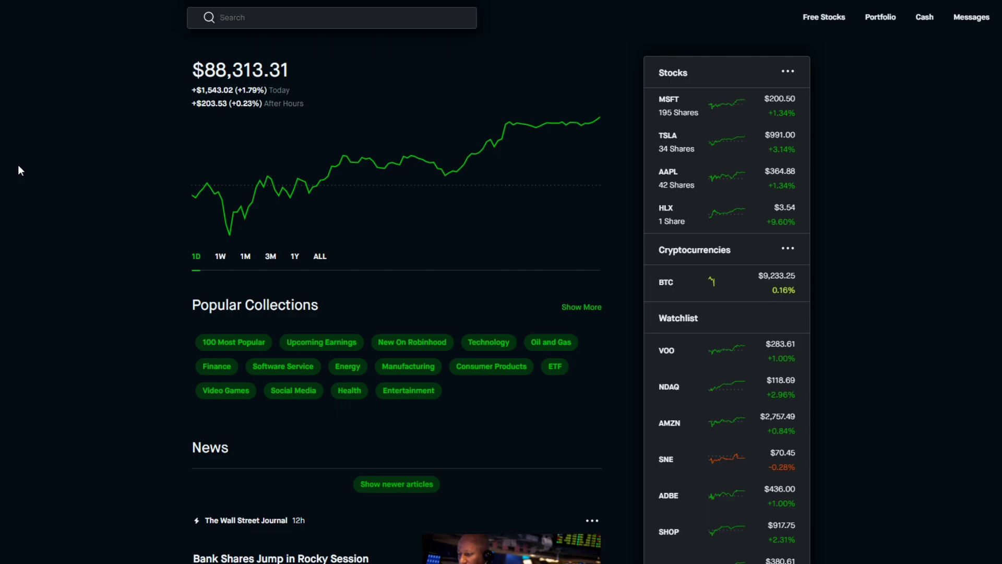